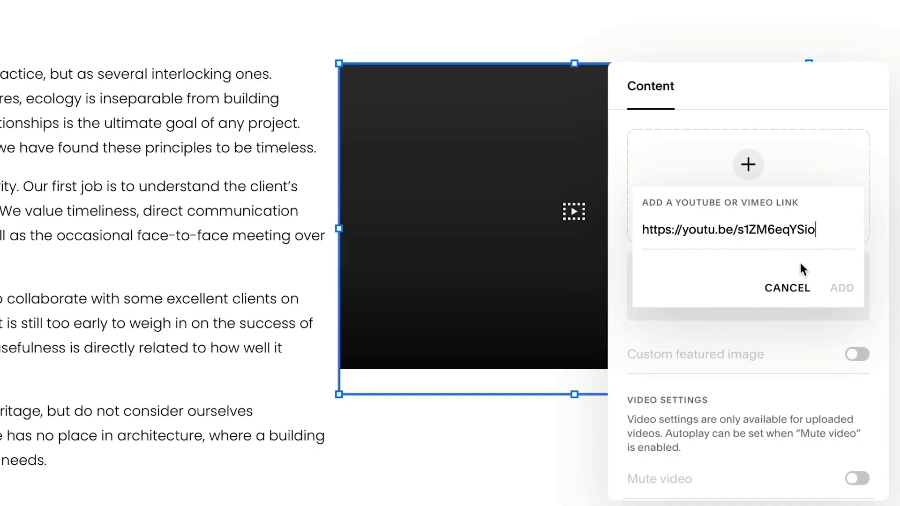
# Step: Add the YouTube video 'Using Fluid Engine' to the About page's video block from its link
pyautogui.click(841, 294)
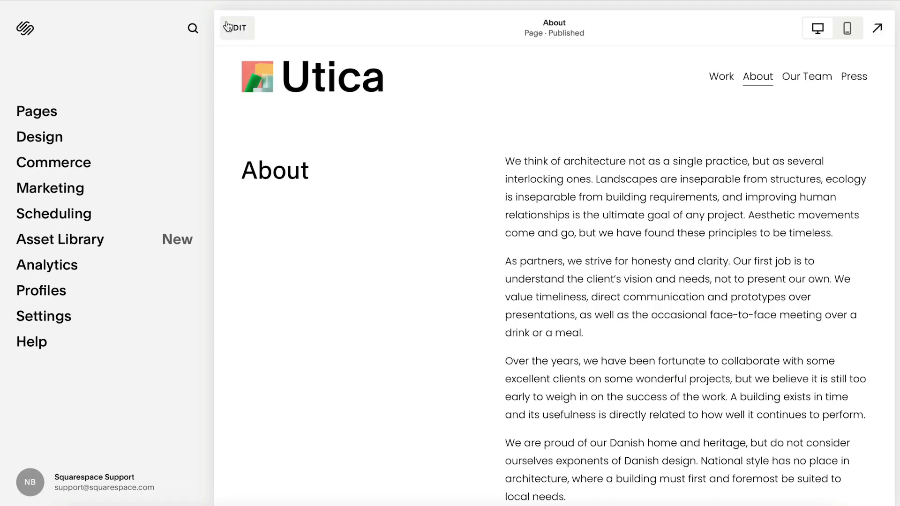
# Step: Add a Video block below the About heading and bring up its video source options
pyautogui.click(233, 28)
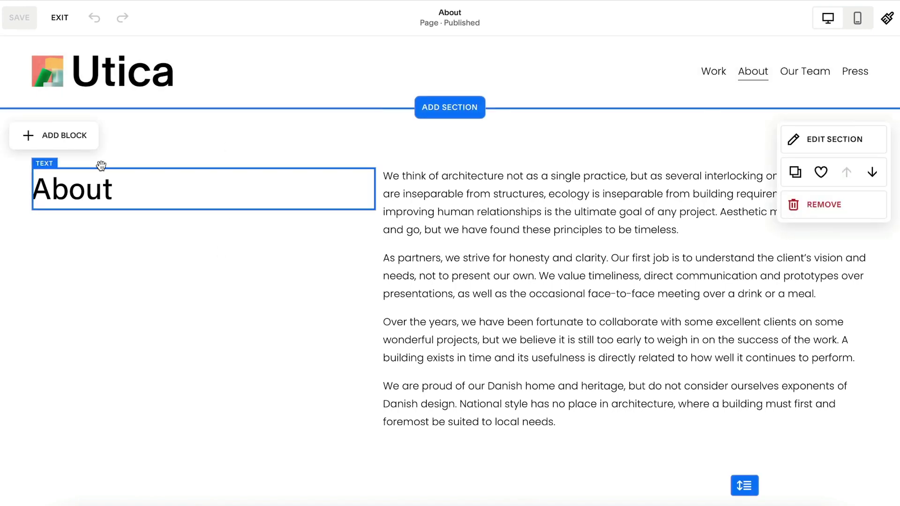
pyautogui.click(80, 146)
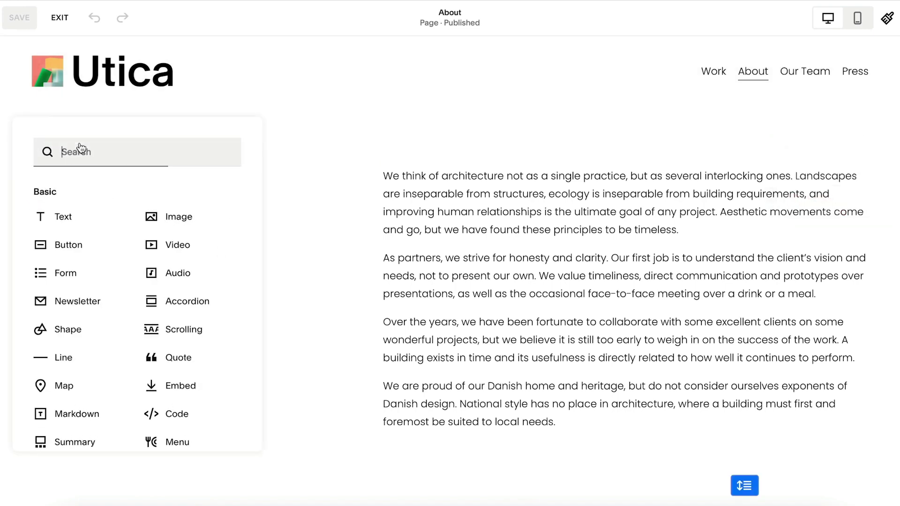
pyautogui.click(178, 251)
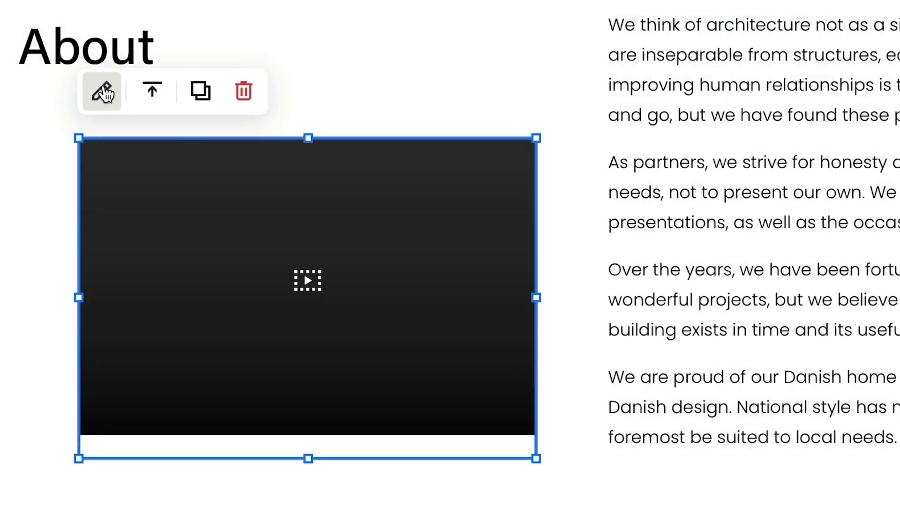
pyautogui.click(103, 92)
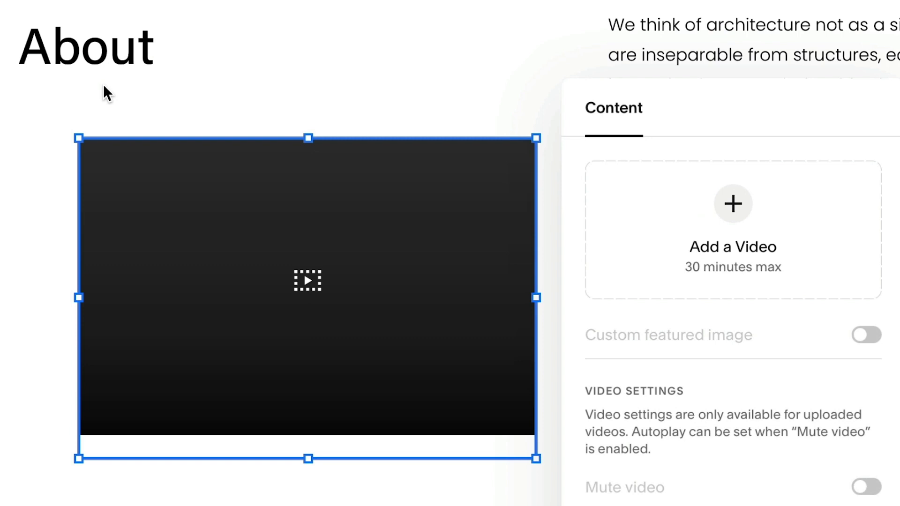
pyautogui.click(733, 205)
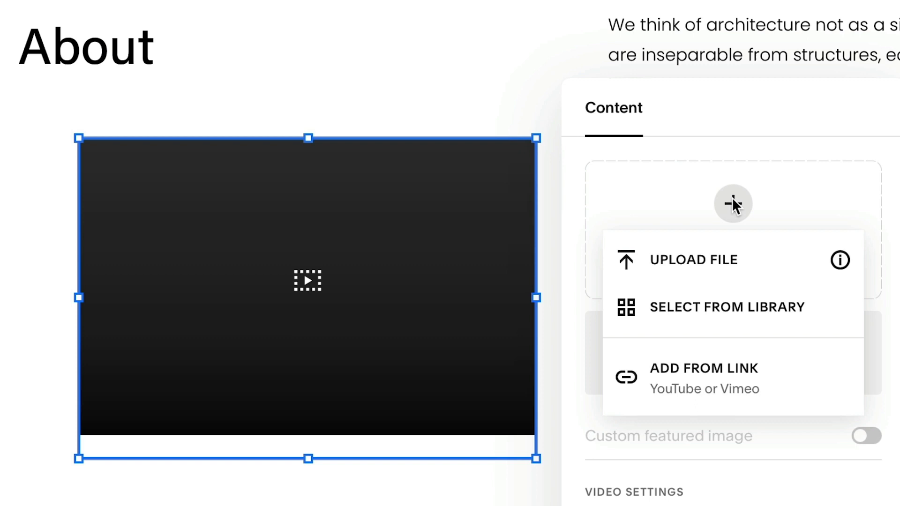
# Step: Upload window.mov to the video block, then add the YouTube video from its pasted link
pyautogui.click(727, 260)
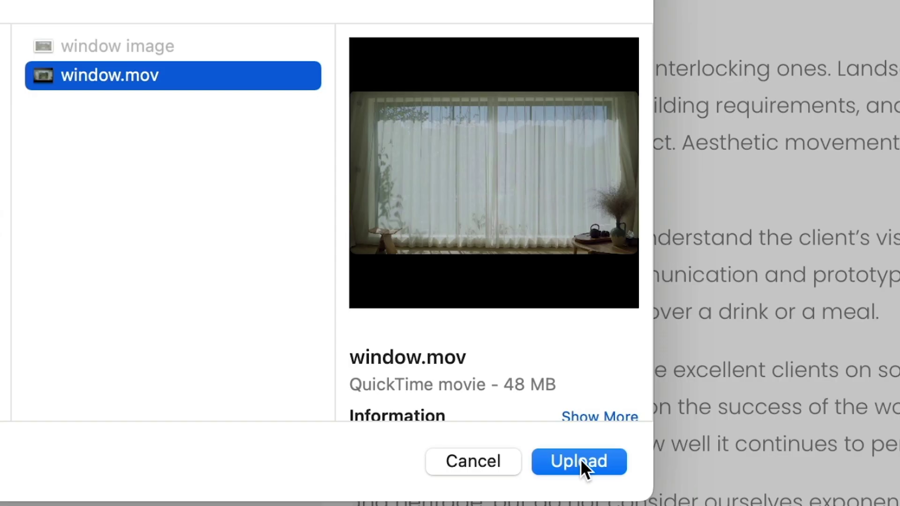
pyautogui.click(580, 459)
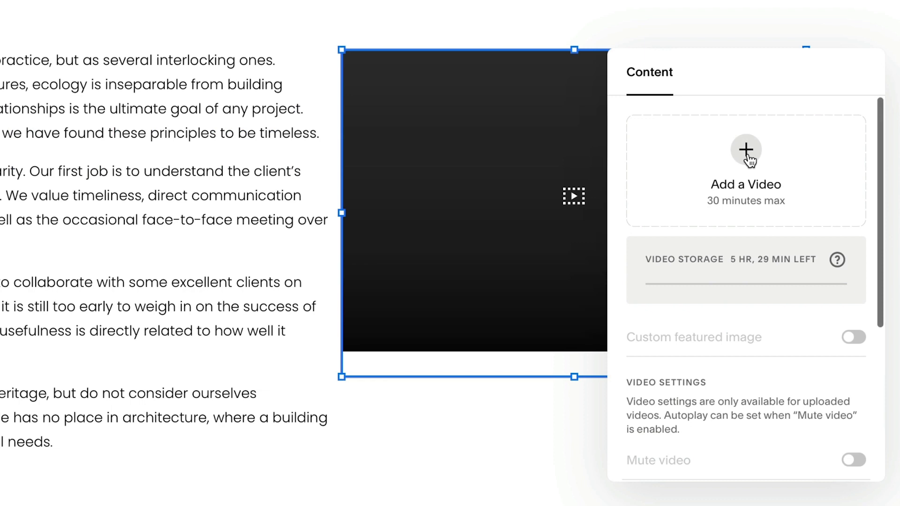
pyautogui.click(747, 154)
pyautogui.click(727, 282)
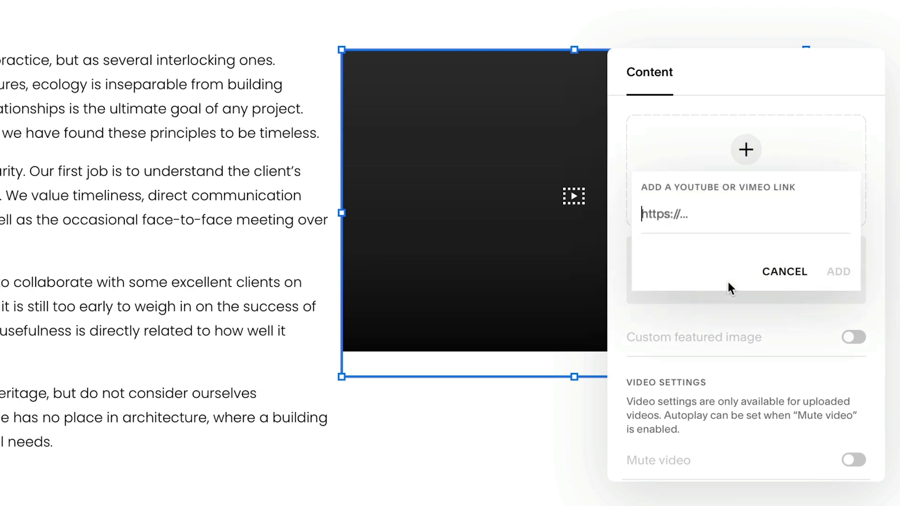
pyautogui.write('https://youtu.be/s1ZM6eqYSio')
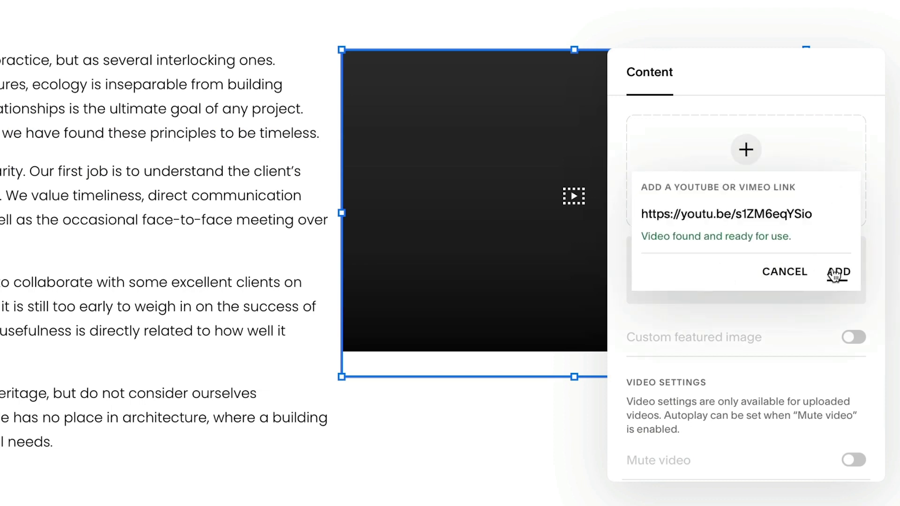
pyautogui.click(837, 272)
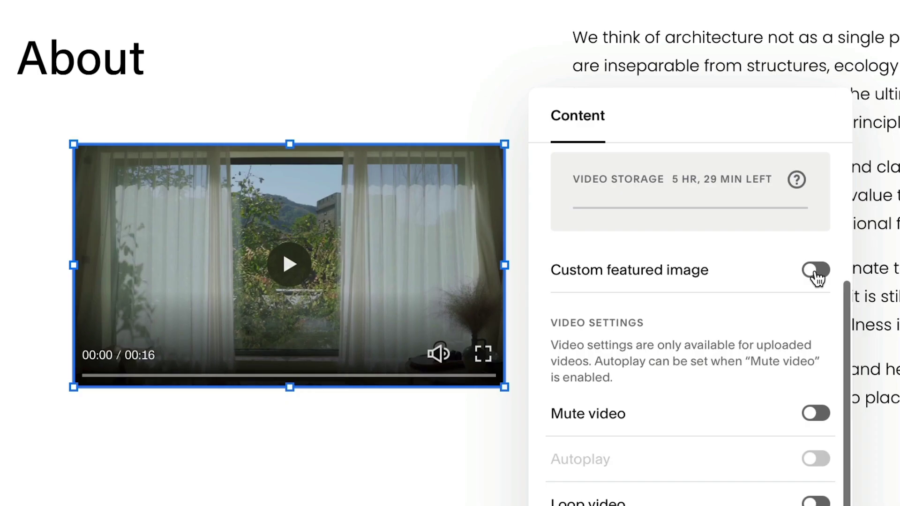
# Step: Enable a custom featured image and upload the window image for it
pyautogui.click(817, 270)
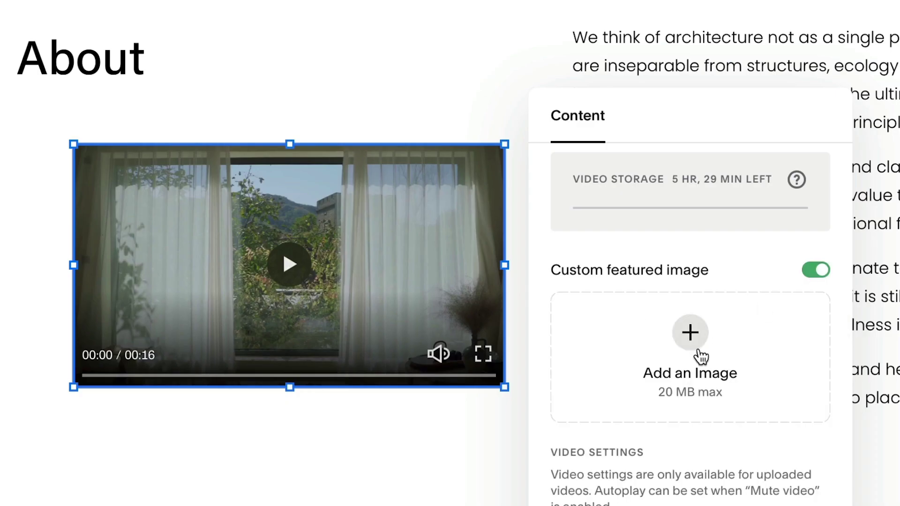
pyautogui.click(688, 334)
pyautogui.click(661, 384)
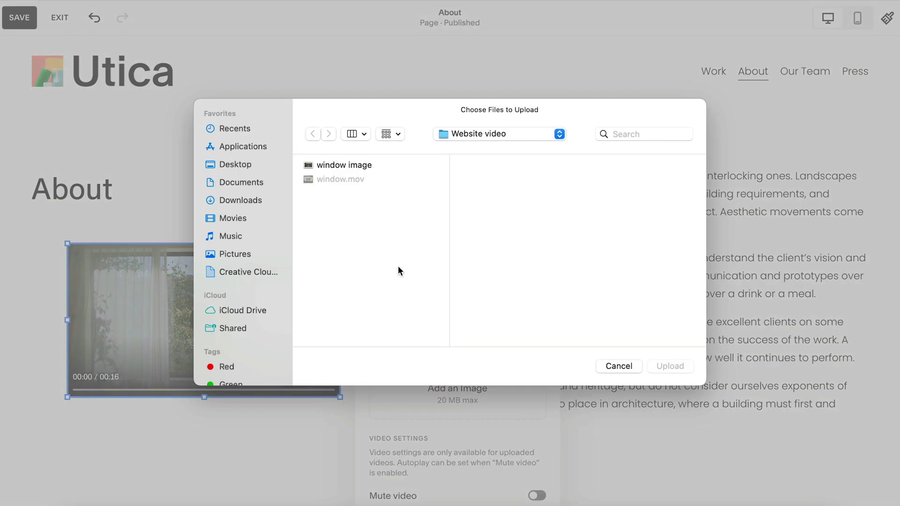
pyautogui.doubleClick(361, 165)
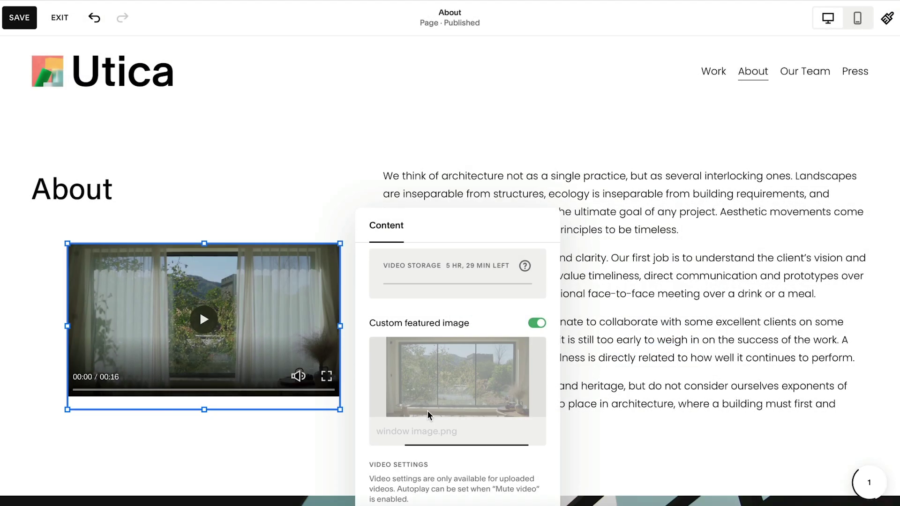
pyautogui.scroll(-3, 781, 271)
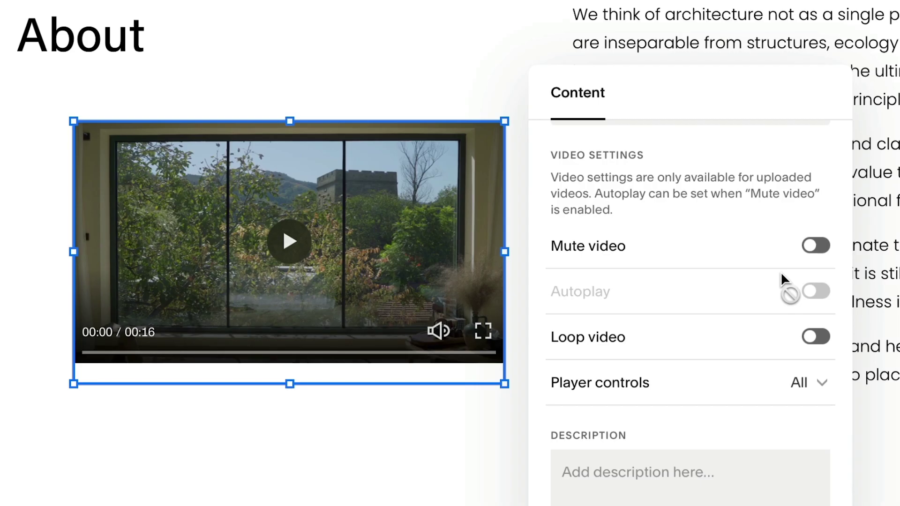
# Step: Make the video muted, autoplaying and looping, with Player controls set to None
pyautogui.click(811, 248)
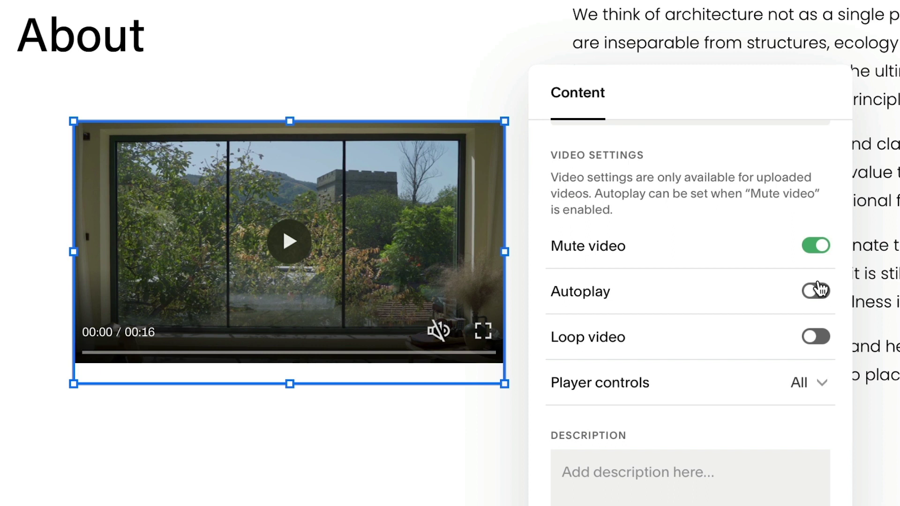
pyautogui.click(816, 288)
pyautogui.click(817, 337)
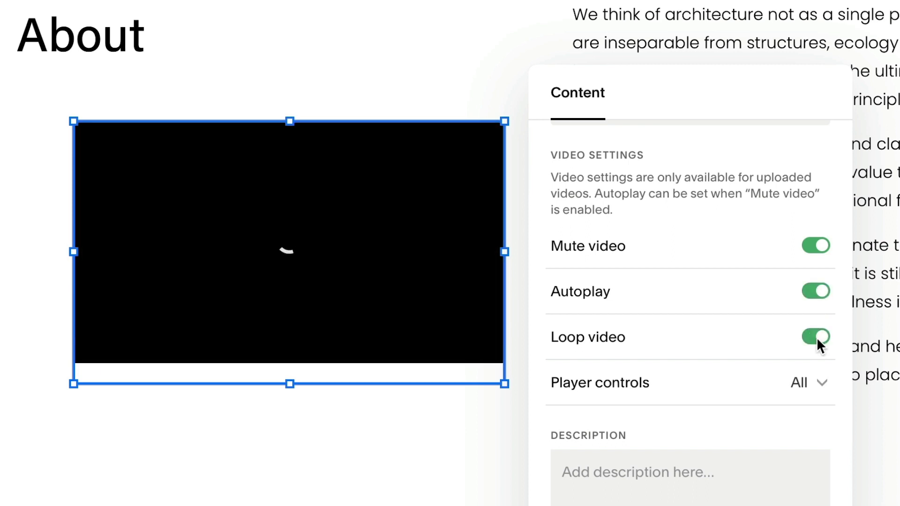
pyautogui.click(820, 386)
pyautogui.click(764, 472)
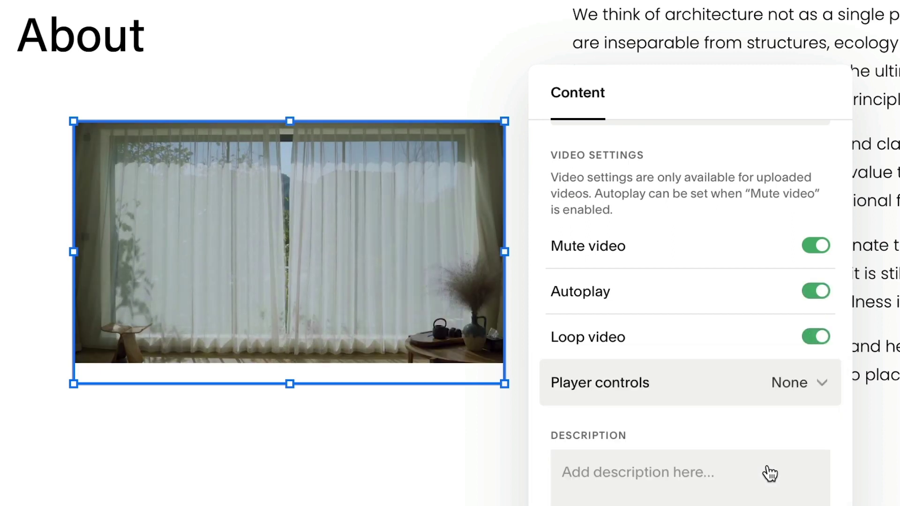
# Step: Begin entering the caption 'Video description here' in the video's Description field
pyautogui.click(689, 473)
pyautogui.write('V')
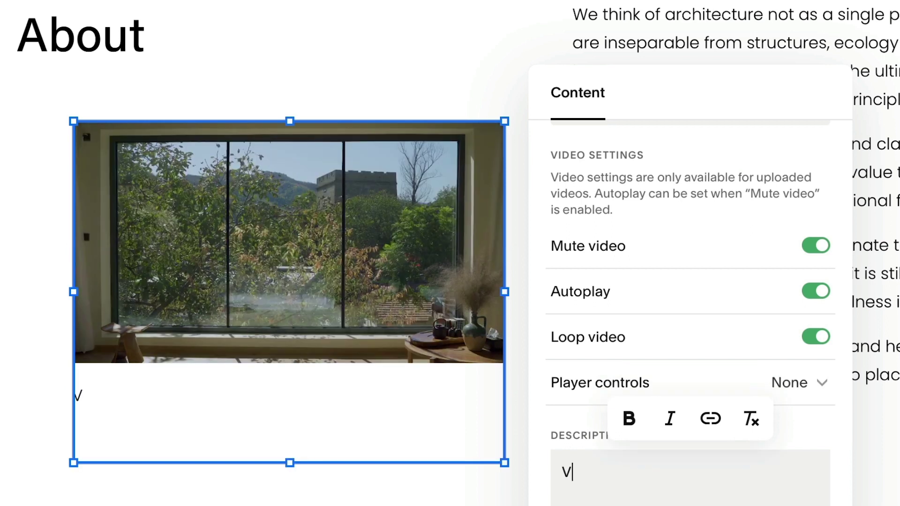
pyautogui.write('ideo descri')
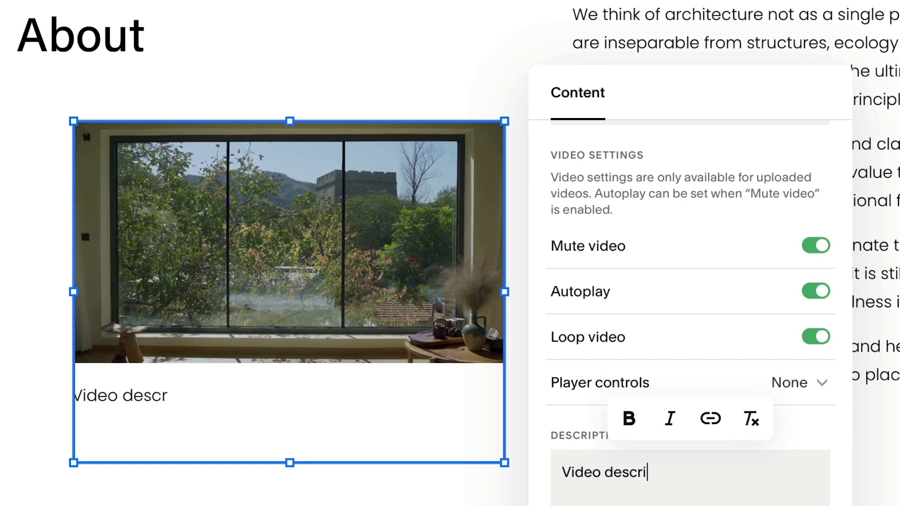
pyautogui.write('ption here')
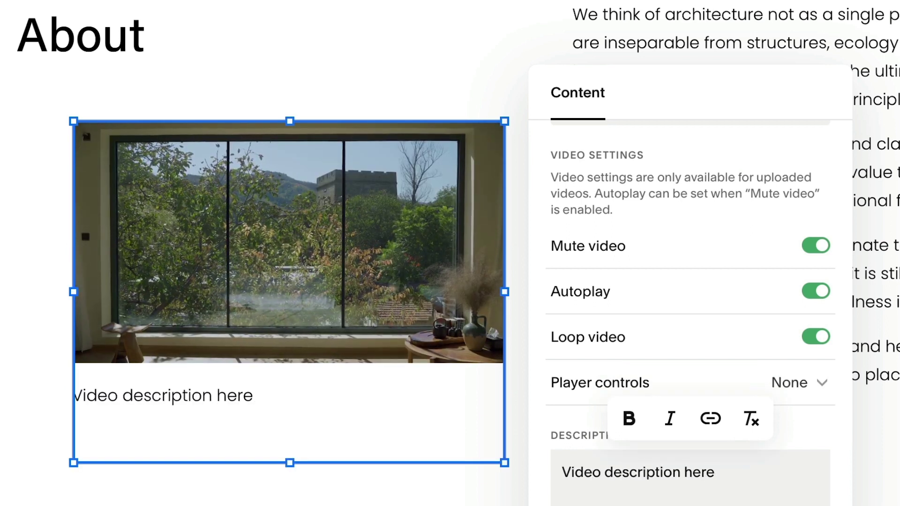